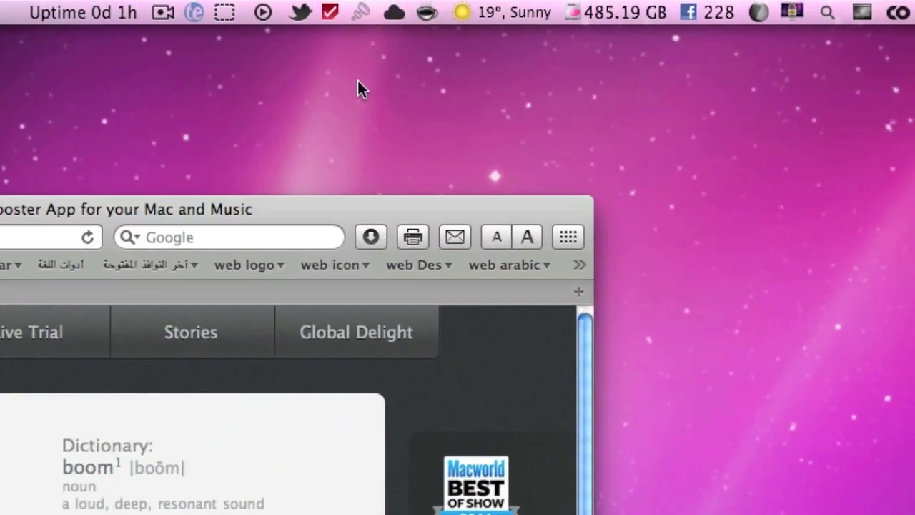
# Lower the Boom quick volume slider to its minimum and open the full Boom window
pyautogui.click(362, 14)
pyautogui.moveTo(360, 84); pyautogui.dragTo(361, 200)
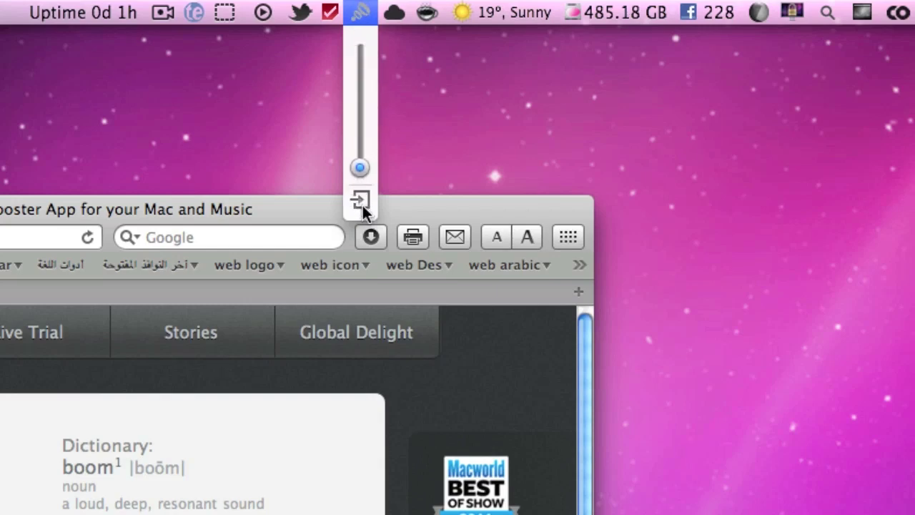
pyautogui.click(361, 199)
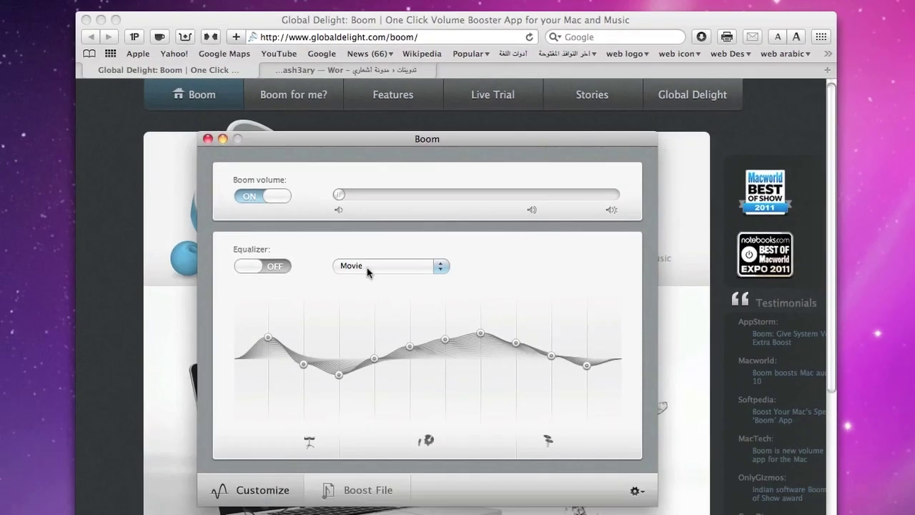
# Raise the Boom volume to its maximum and bring it back to the middle speaker mark
pyautogui.click(260, 197)
pyautogui.moveTo(338, 194); pyautogui.dragTo(533, 199)
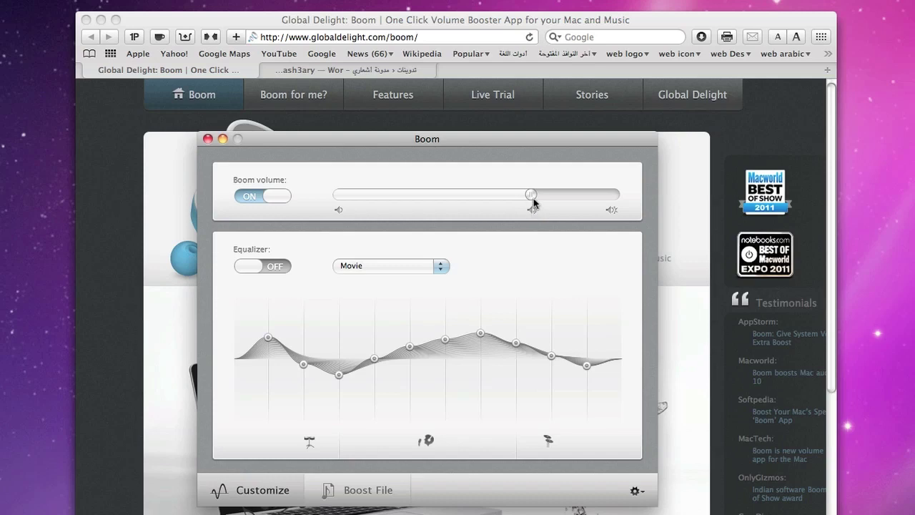
pyautogui.moveTo(543, 200); pyautogui.dragTo(622, 201)
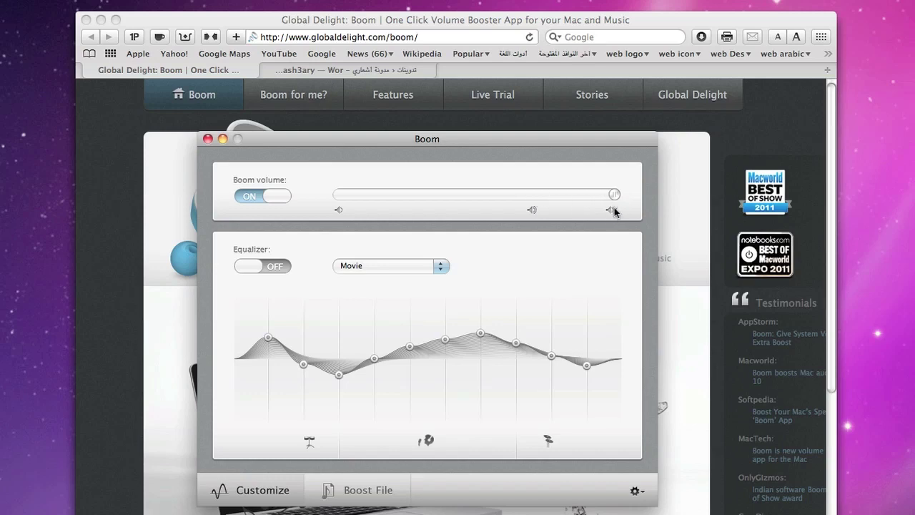
pyautogui.moveTo(615, 196); pyautogui.dragTo(532, 198)
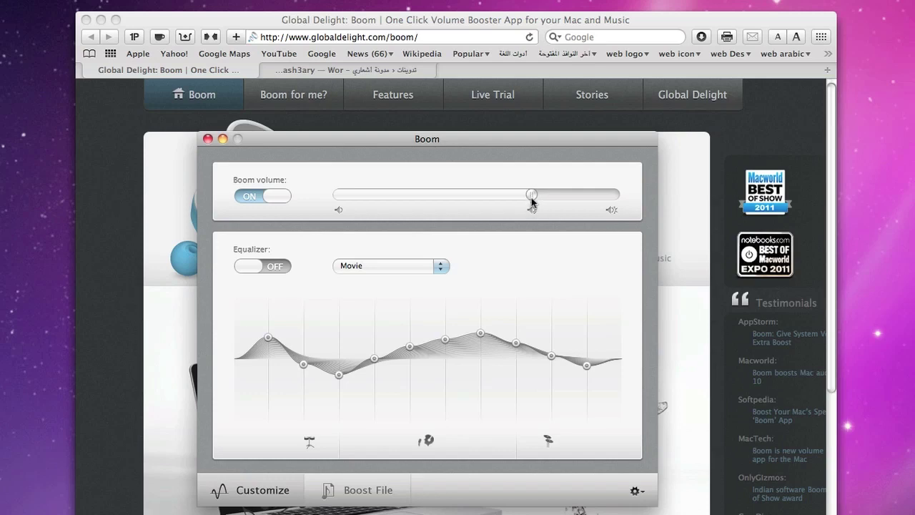
pyautogui.moveTo(519, 196); pyautogui.dragTo(532, 199)
# Change the equalizer preset to Music
pyautogui.click(398, 266)
pyautogui.click(400, 265)
pyautogui.click(394, 265)
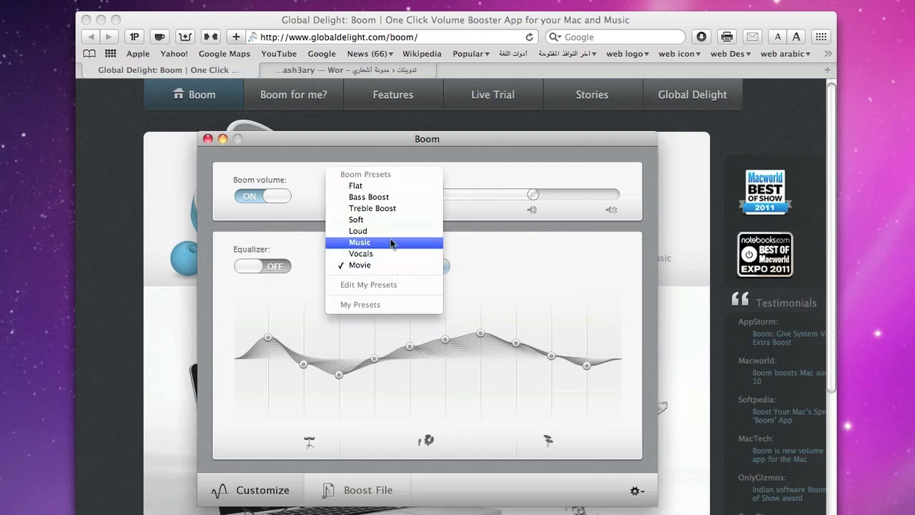
pyautogui.click(392, 242)
pyautogui.click(392, 266)
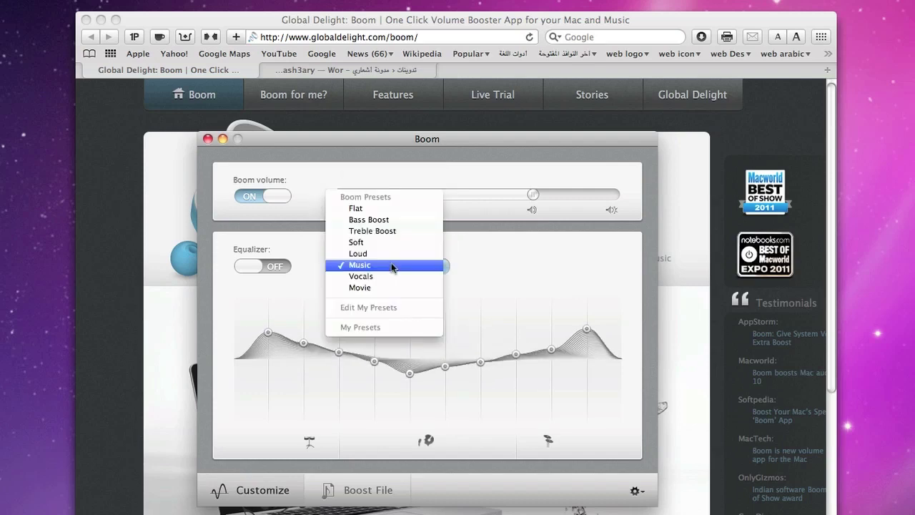
pyautogui.click(493, 248)
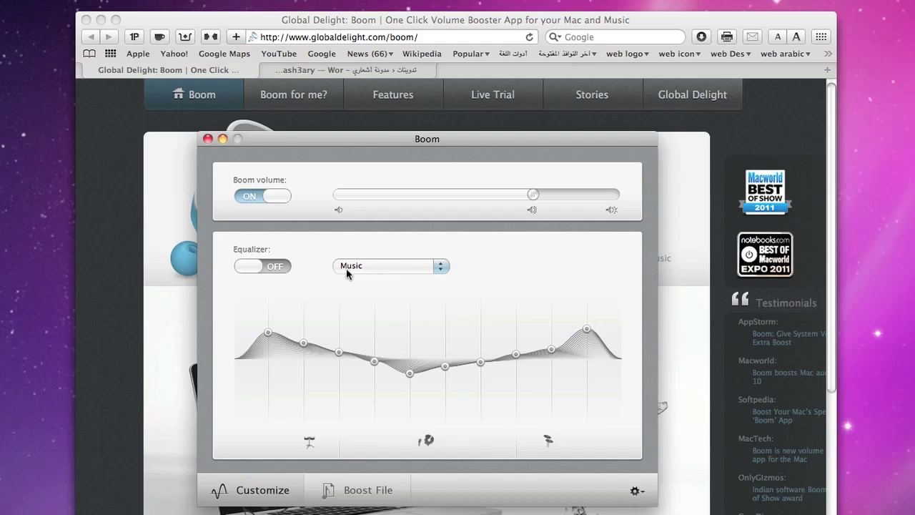
# Switch the equalizer on, and turn off both the Boom volume and the equalizer
pyautogui.click(273, 266)
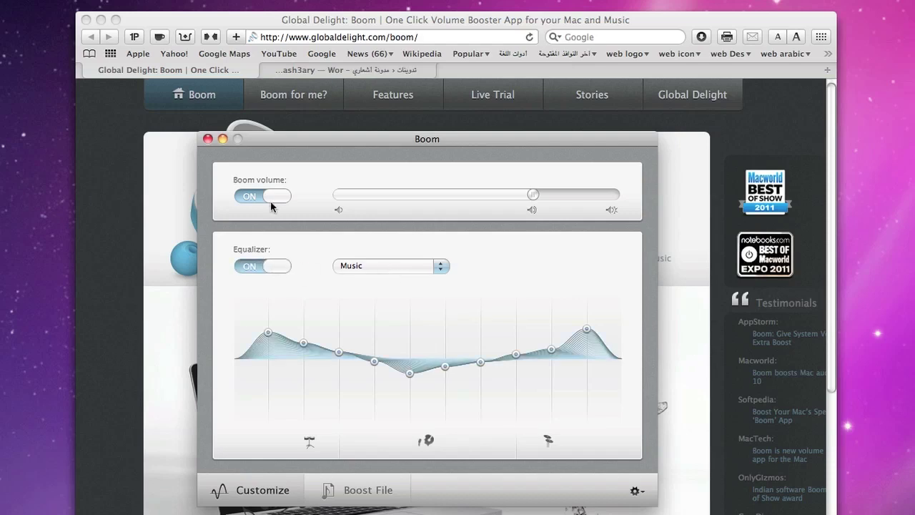
pyautogui.click(259, 198)
pyautogui.click(258, 266)
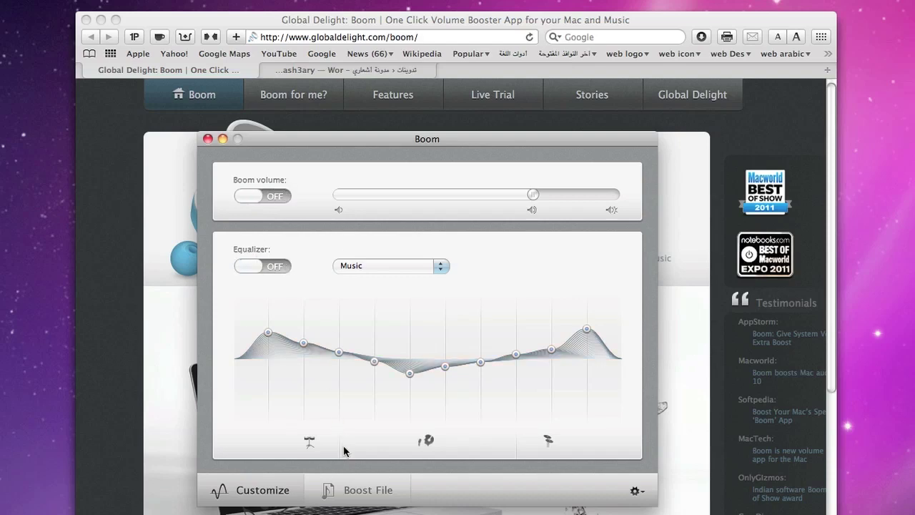
# Open Boom's file boosting view and remove the existing mp3 from the list
pyautogui.click(345, 490)
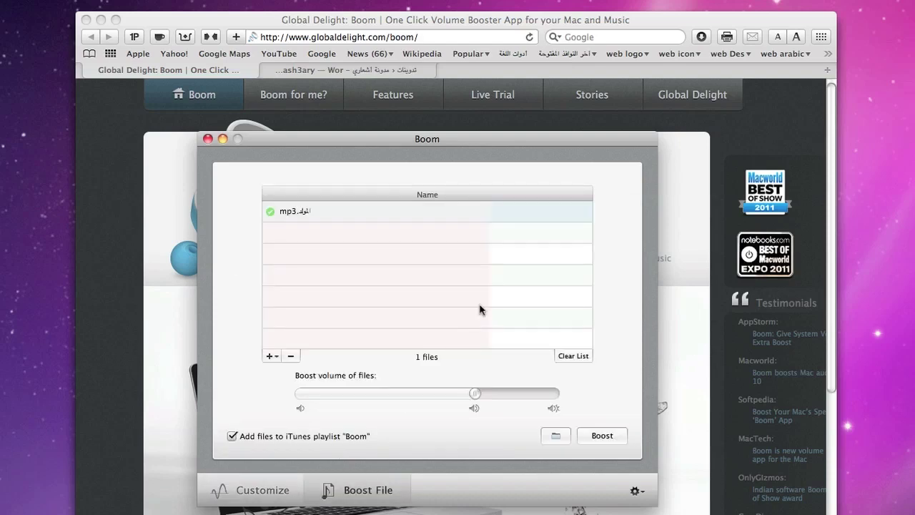
pyautogui.click(288, 353)
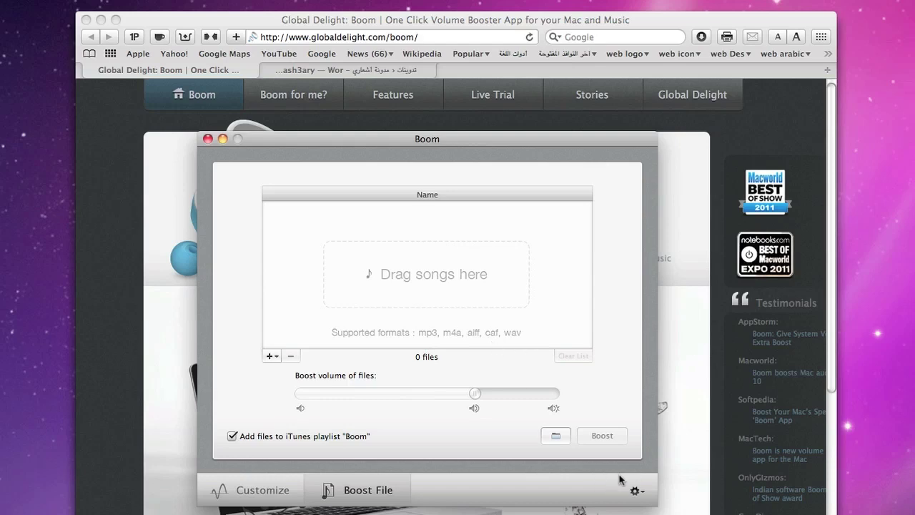
# Open Boom's preferences and examine the General settings for login start, saved audio location and file suffix
pyautogui.click(634, 491)
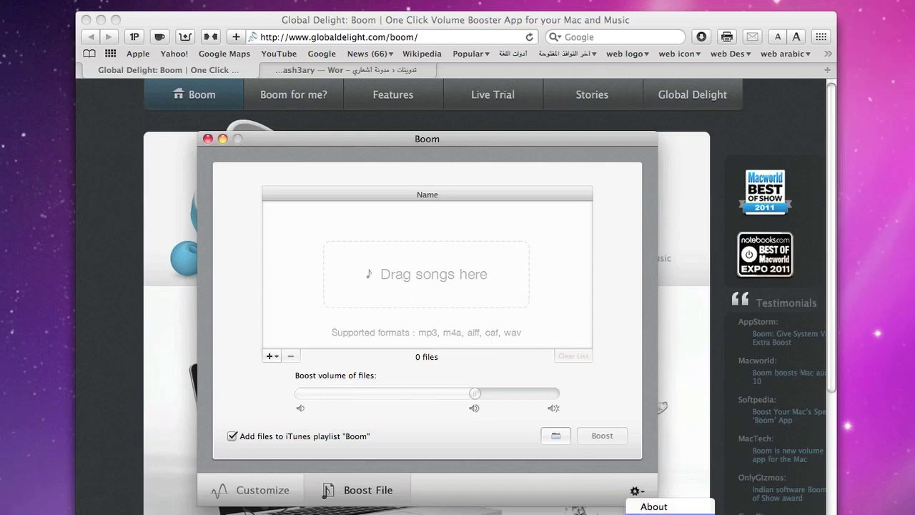
pyautogui.click(653, 514)
pyautogui.moveTo(484, 112); pyautogui.dragTo(393, 189)
pyautogui.click(363, 225)
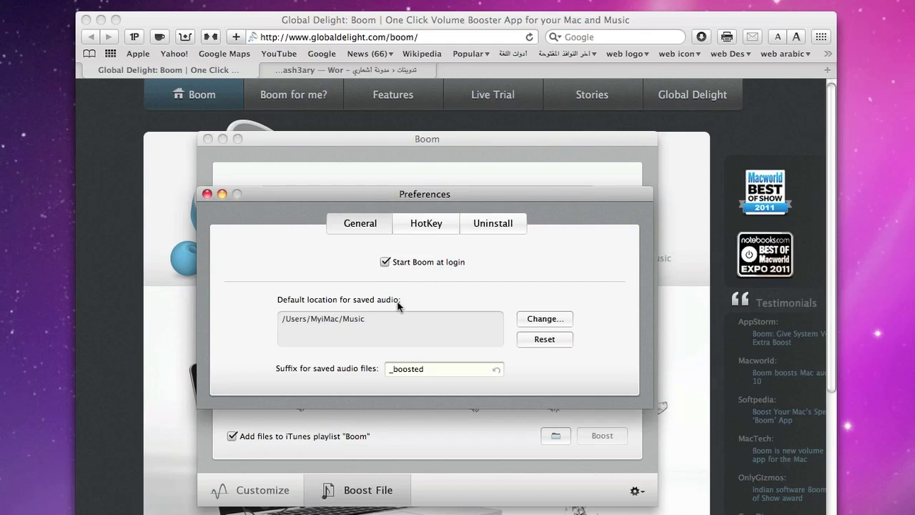
pyautogui.moveTo(372, 323); pyautogui.dragTo(276, 321)
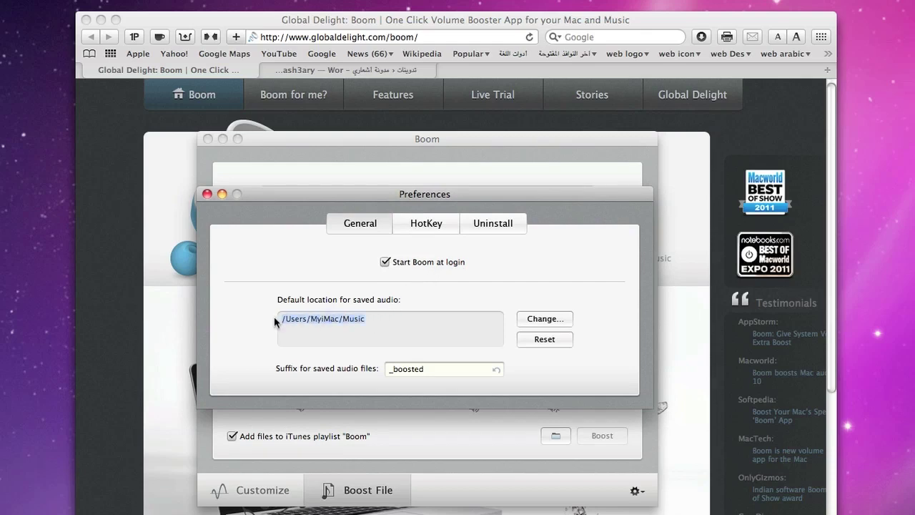
pyautogui.click(390, 323)
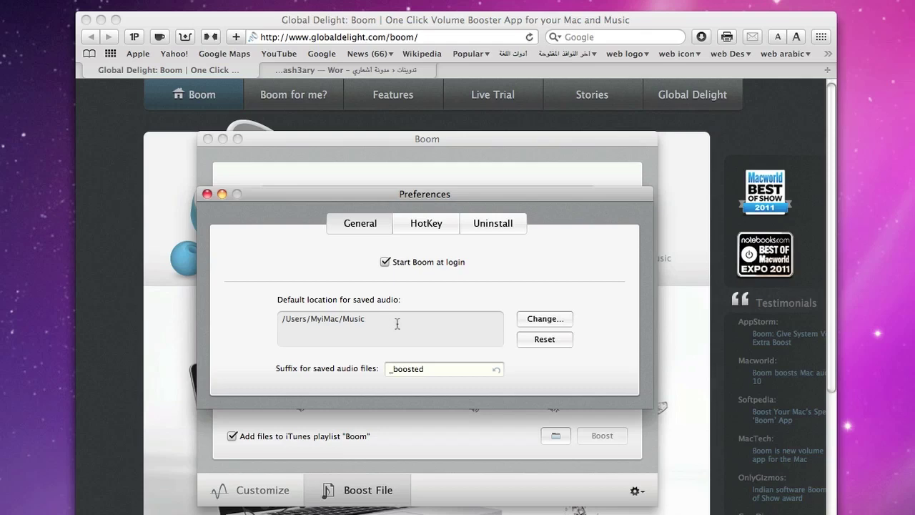
pyautogui.moveTo(428, 371); pyautogui.dragTo(366, 374)
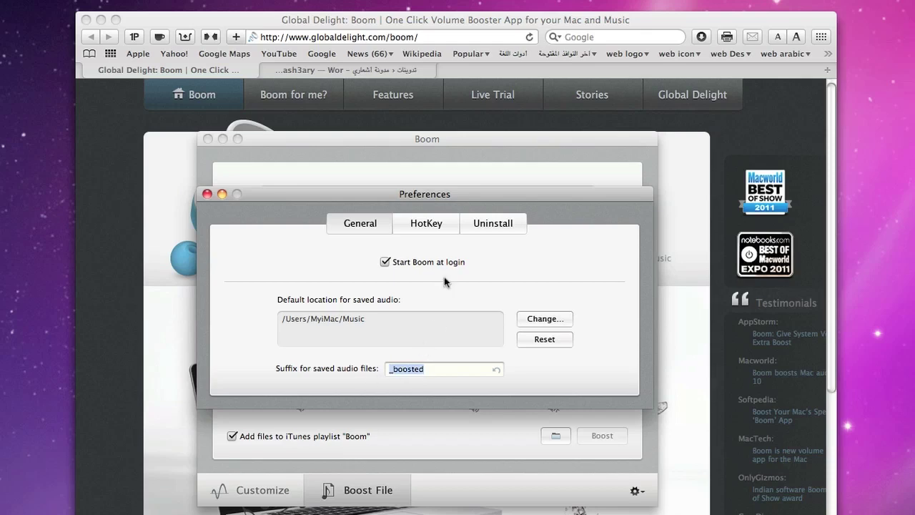
# Review the HotKey and Uninstall preferences and close the Preferences window
pyautogui.click(440, 225)
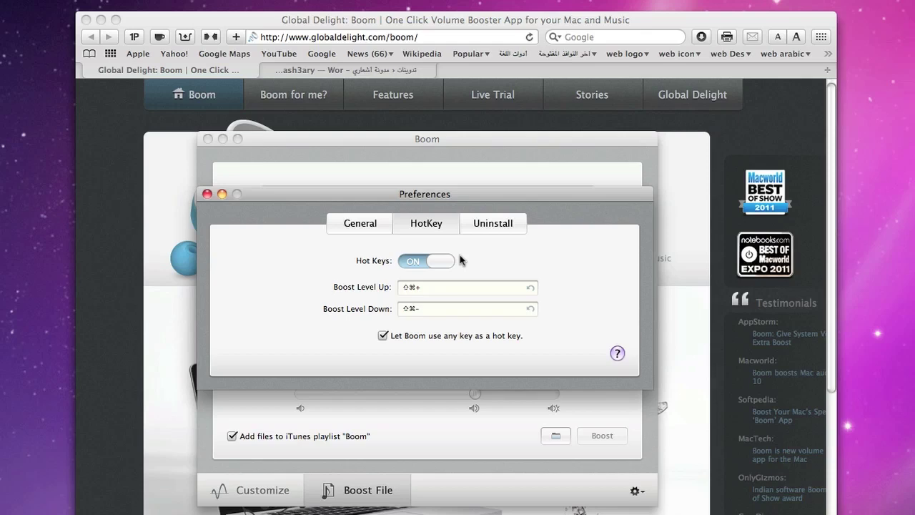
pyautogui.click(486, 227)
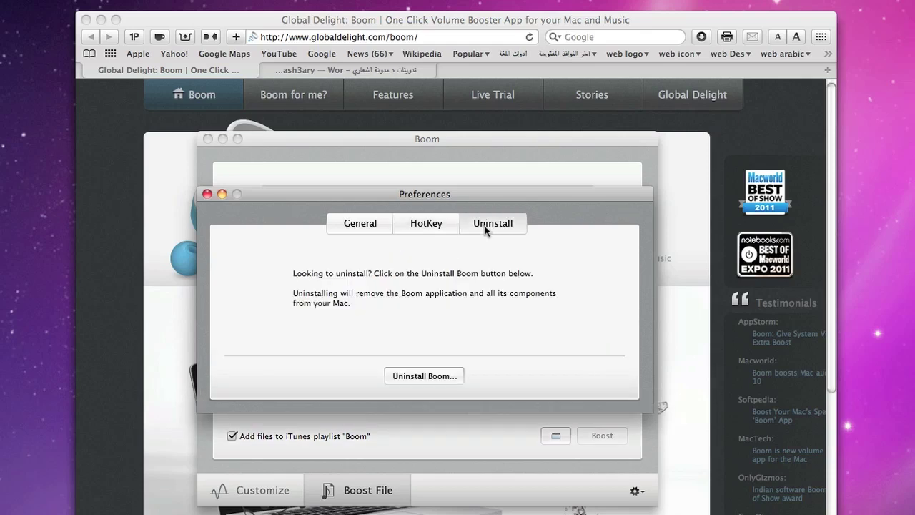
pyautogui.click(206, 194)
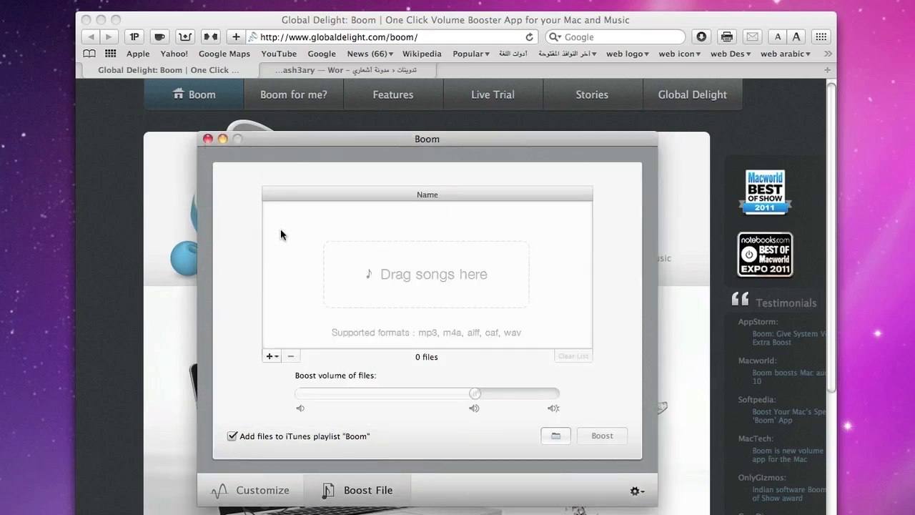
# Switch to iTunes and reveal the file of the song "مش فارقه" in Finder
pyautogui.press('F9')
pyautogui.click(296, 279)
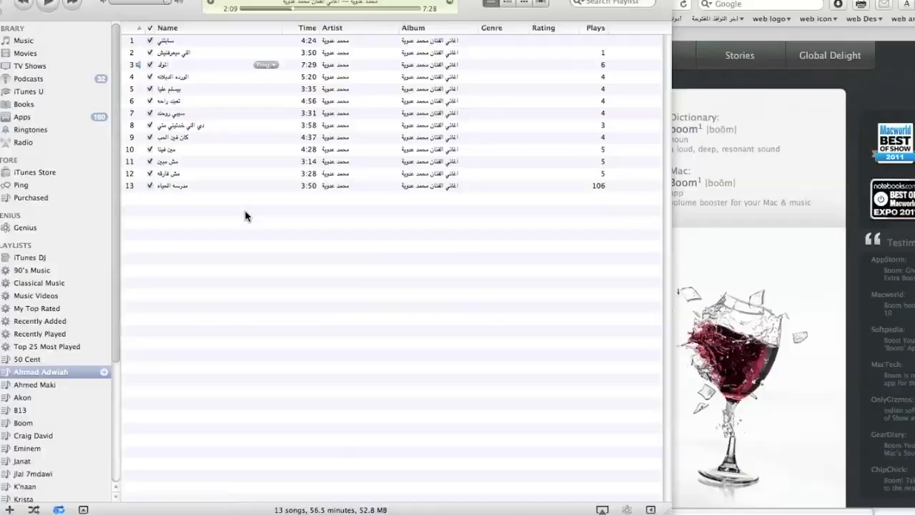
pyautogui.click(284, 225)
pyautogui.rightClick(285, 224)
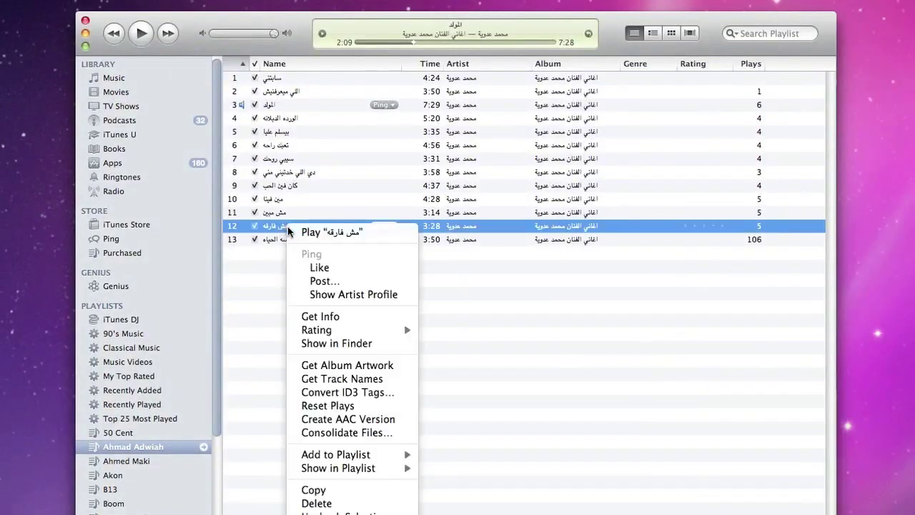
pyautogui.click(323, 344)
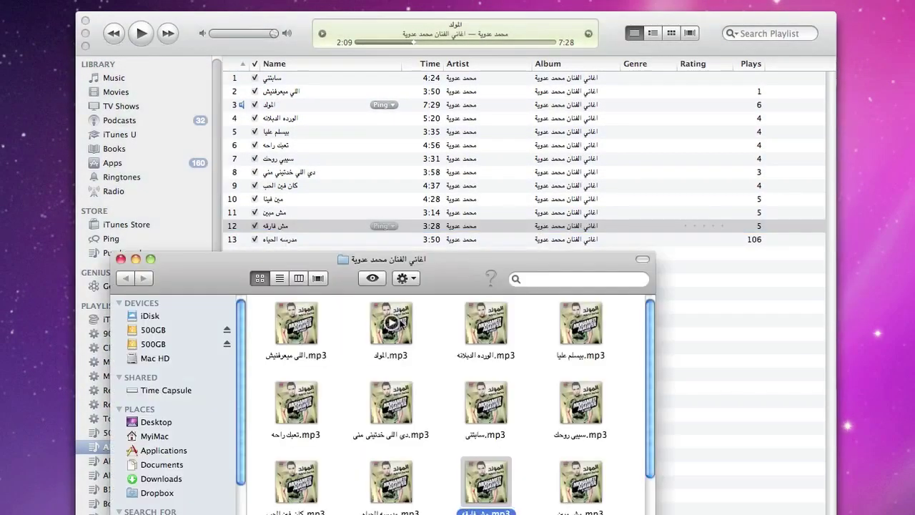
# Add "مش فارقه.mp3" from Finder to Boom's file list and boost it
pyautogui.press('F9')
pyautogui.click(894, 157)
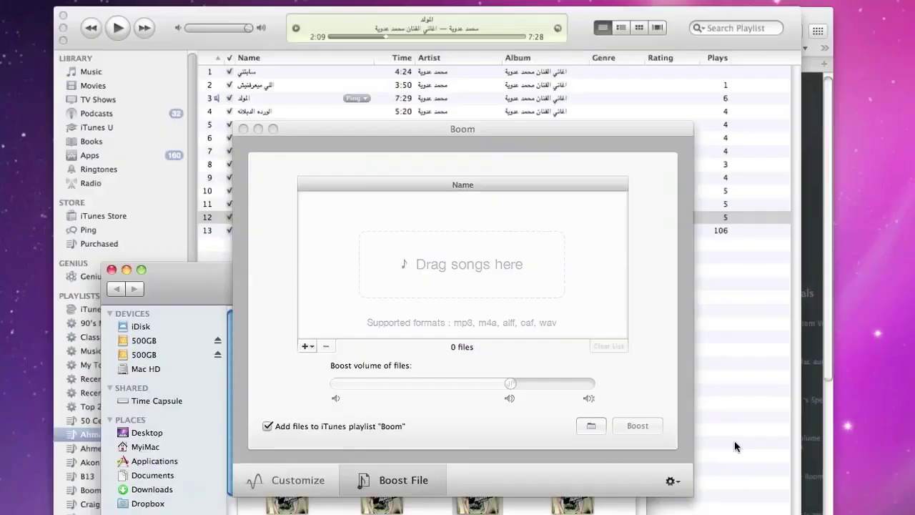
pyautogui.moveTo(494, 491); pyautogui.dragTo(492, 233)
pyautogui.click(121, 259)
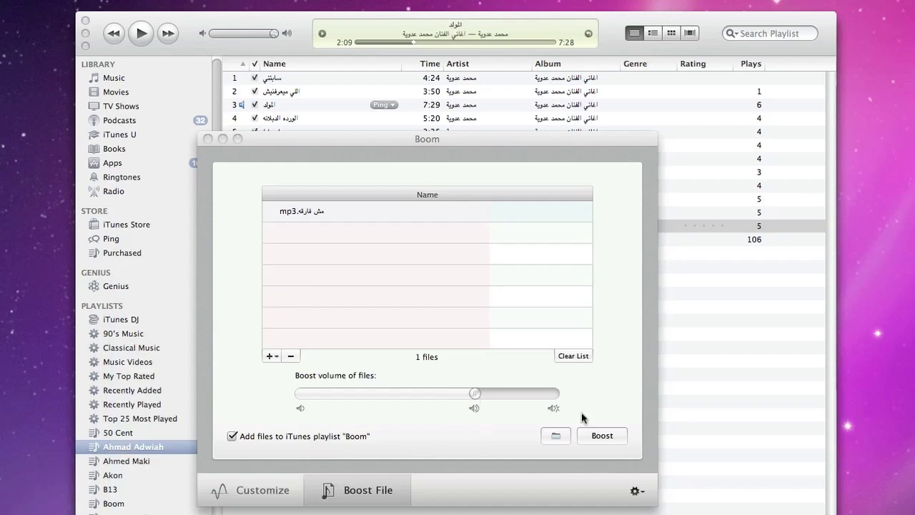
pyautogui.click(603, 436)
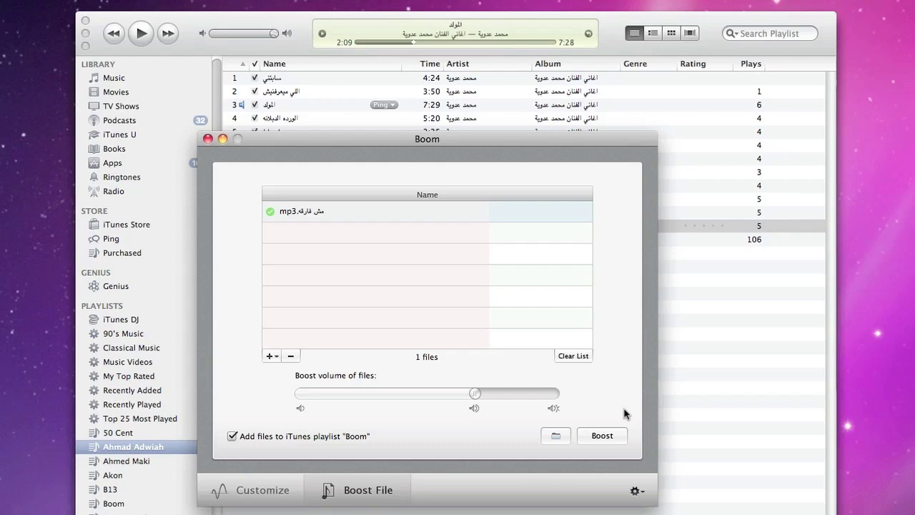
# Bring the Audio Recording window to the front over the iTunes window
pyautogui.click(692, 415)
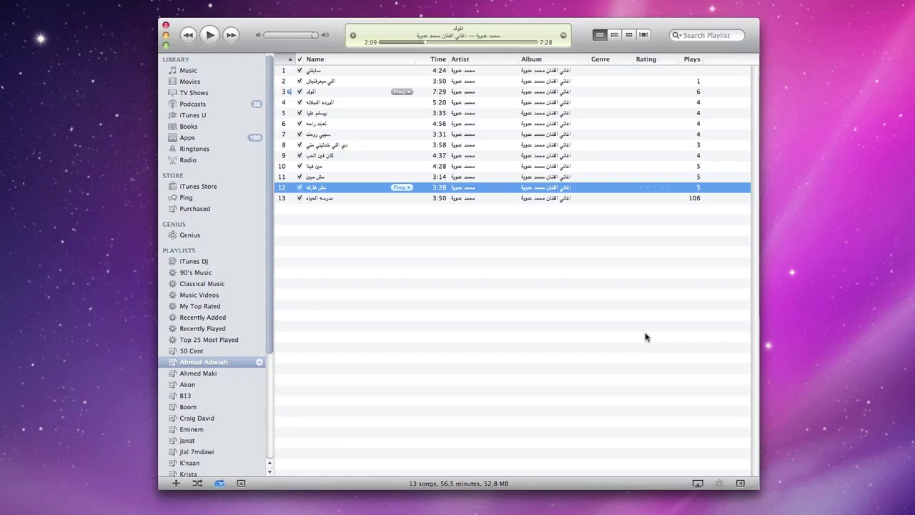
pyautogui.press('F9')
pyautogui.click(423, 302)
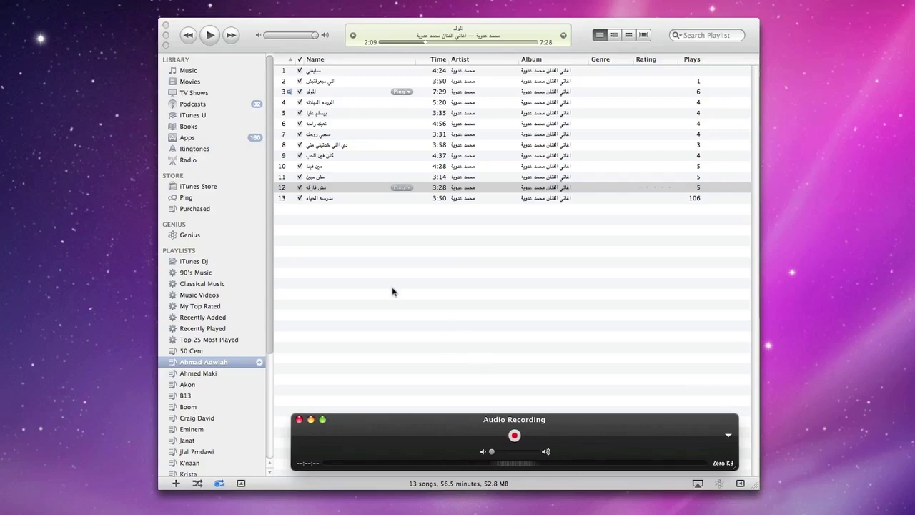
# Play the third song in the iTunes playlist and skip forward to a later part of it
pyautogui.click(323, 93)
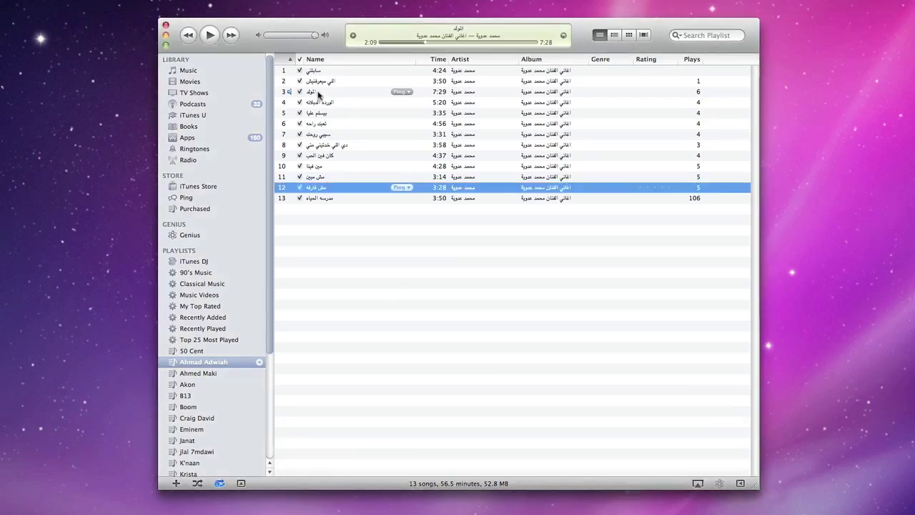
pyautogui.click(325, 93)
pyautogui.doubleClick(326, 93)
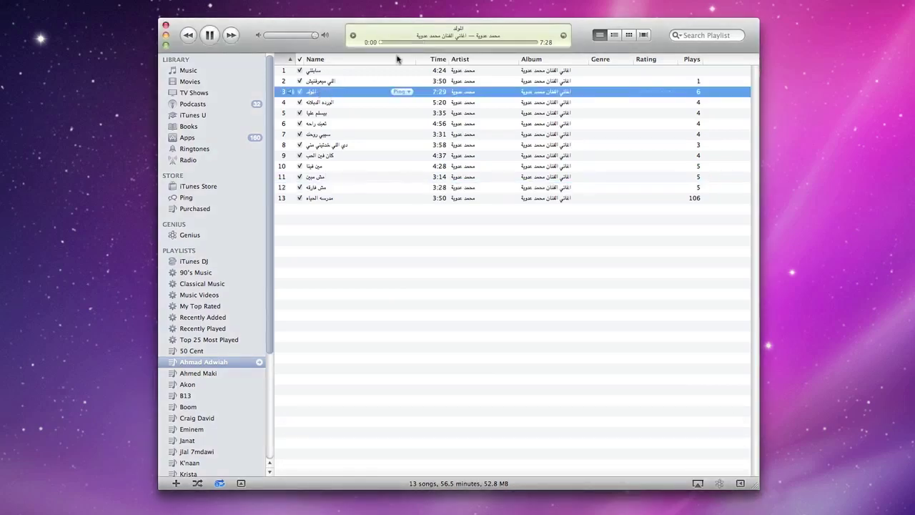
pyautogui.moveTo(408, 43); pyautogui.dragTo(426, 43)
# Switch to Boom's Customize settings and move its window up and away from the Audio Recording window
pyautogui.press('F9')
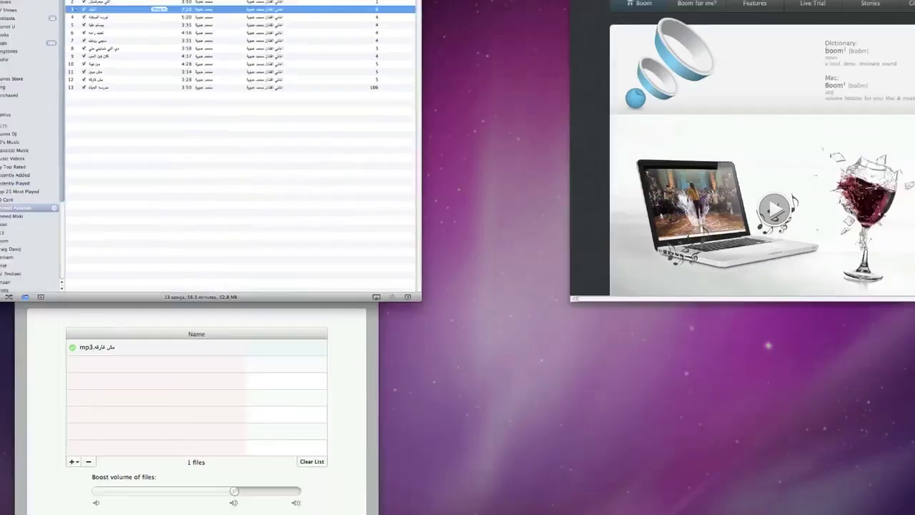
pyautogui.click(602, 384)
pyautogui.press('F9')
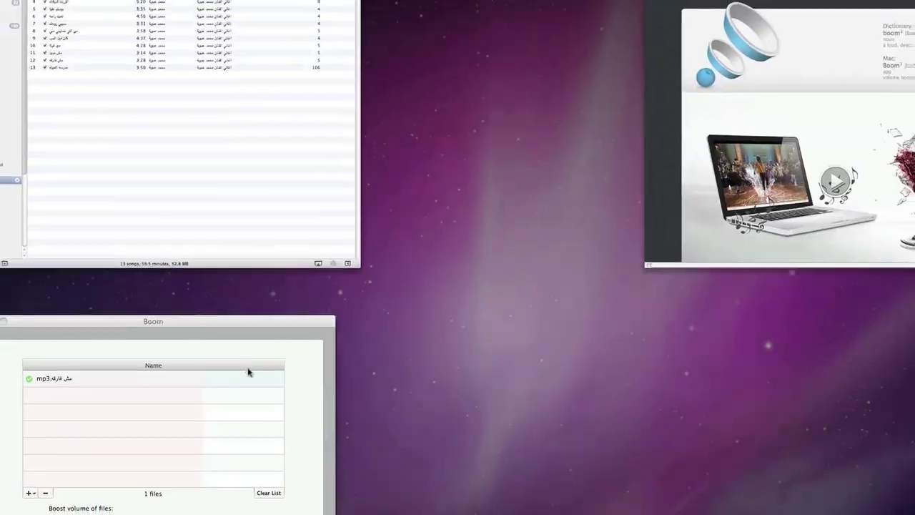
pyautogui.click(248, 371)
pyautogui.click(319, 396)
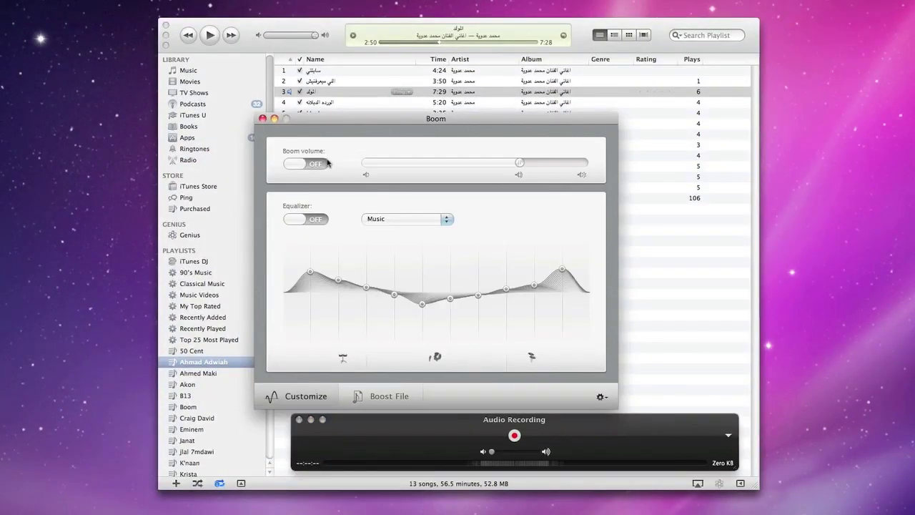
pyautogui.moveTo(350, 116); pyautogui.dragTo(257, 58)
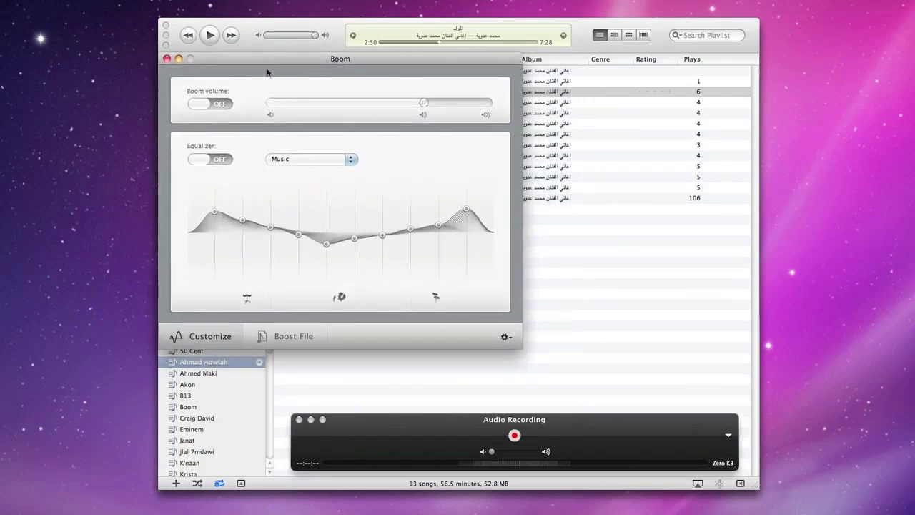
# Resume the song's playback and turn the Boom volume on
pyautogui.press('space')
pyautogui.click(223, 105)
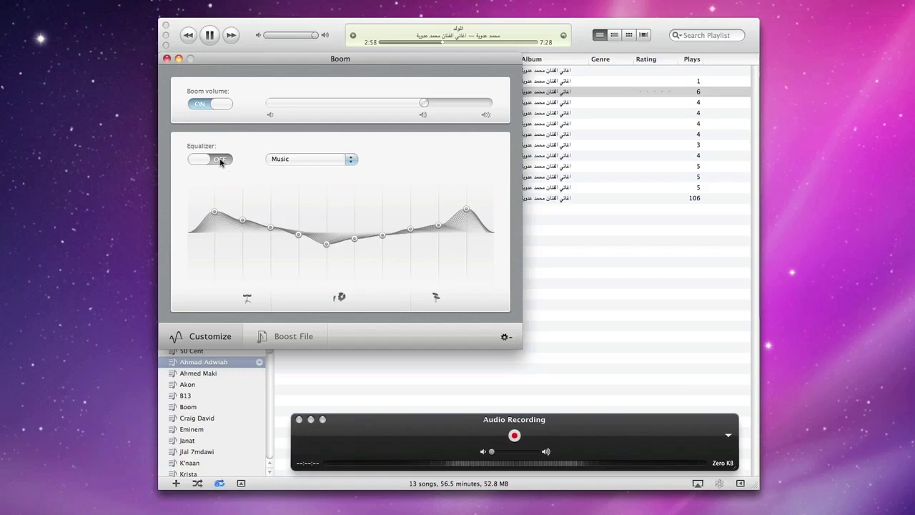
# Try the song with the equalizer on, turn off both Boom volume and the equalizer, and pause playback
pyautogui.click(221, 160)
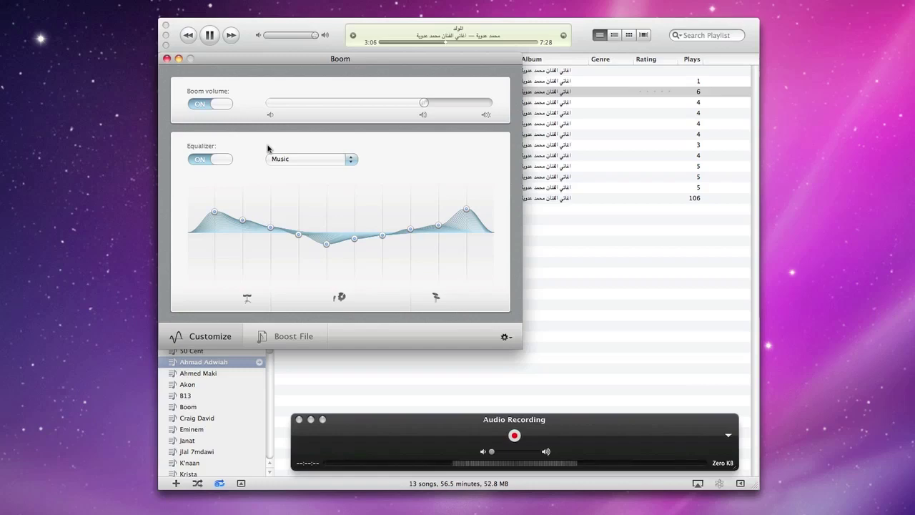
pyautogui.click(200, 112)
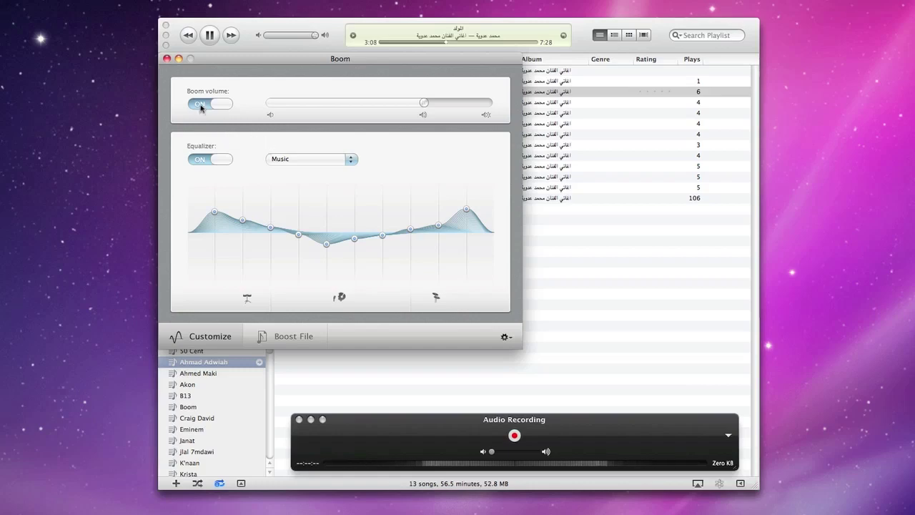
pyautogui.click(209, 159)
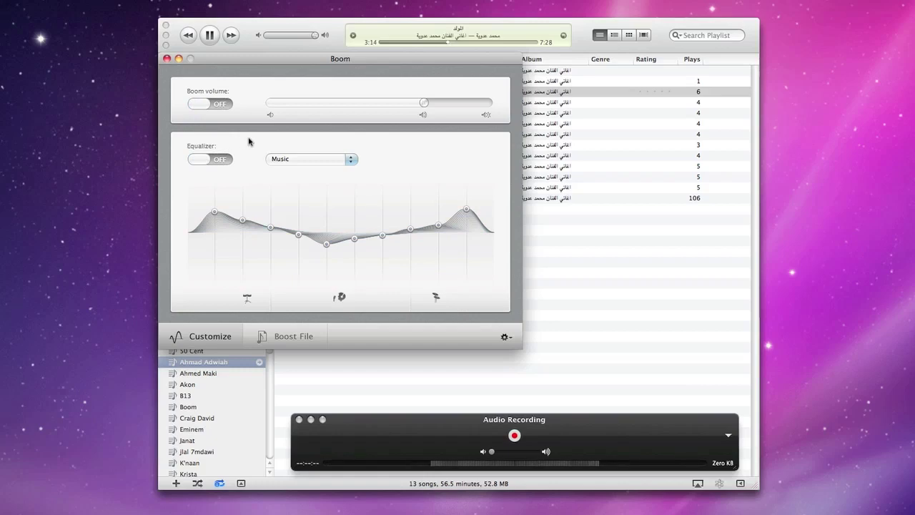
pyautogui.press('space')
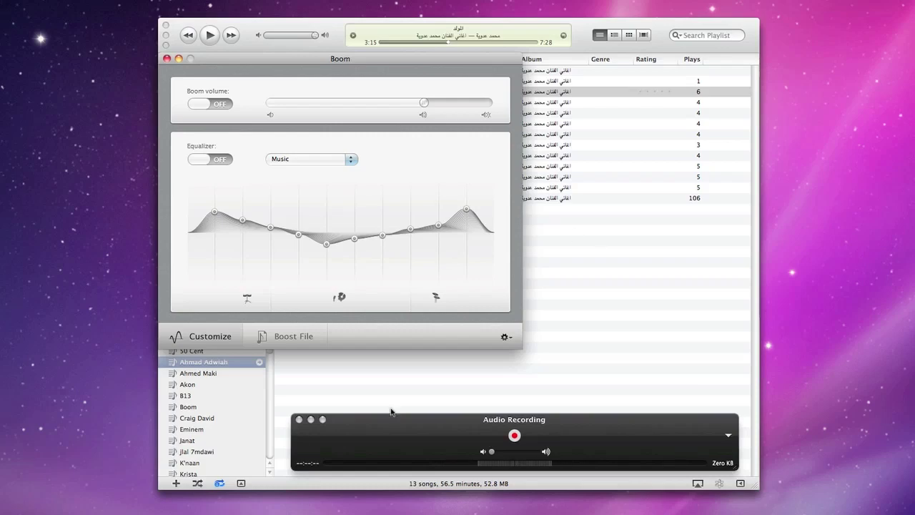
# Open a new Finder window and browse to the Boom folder inside the home folder's Music folder
pyautogui.click(131, 429)
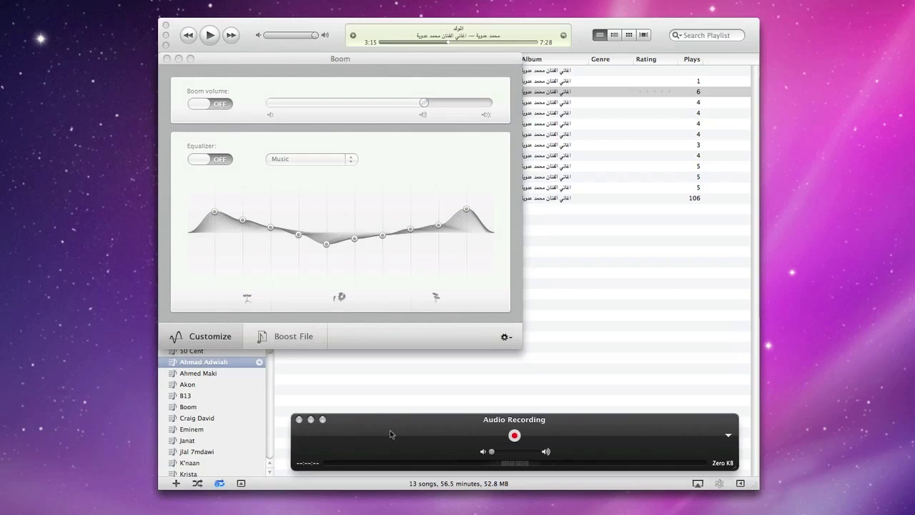
pyautogui.press('super+n')
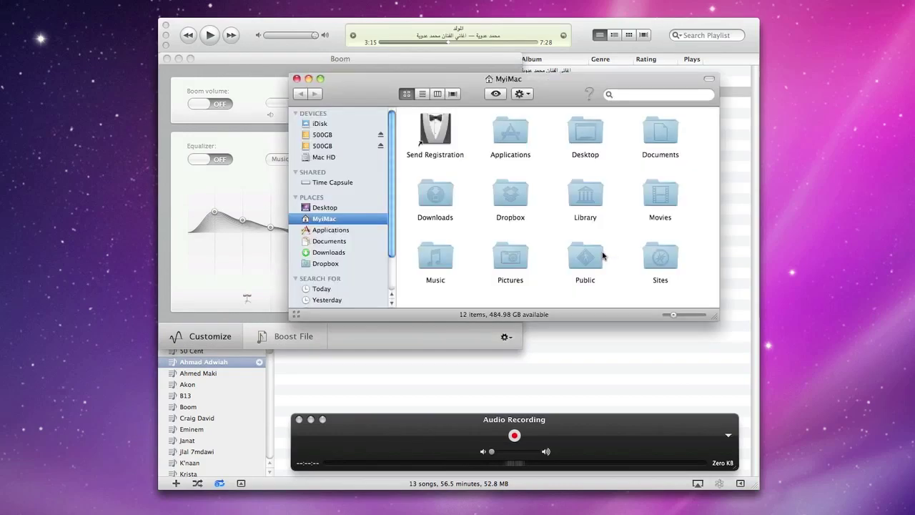
pyautogui.moveTo(527, 109); pyautogui.dragTo(594, 149)
pyautogui.click(385, 267)
pyautogui.click(384, 281)
pyautogui.click(386, 301)
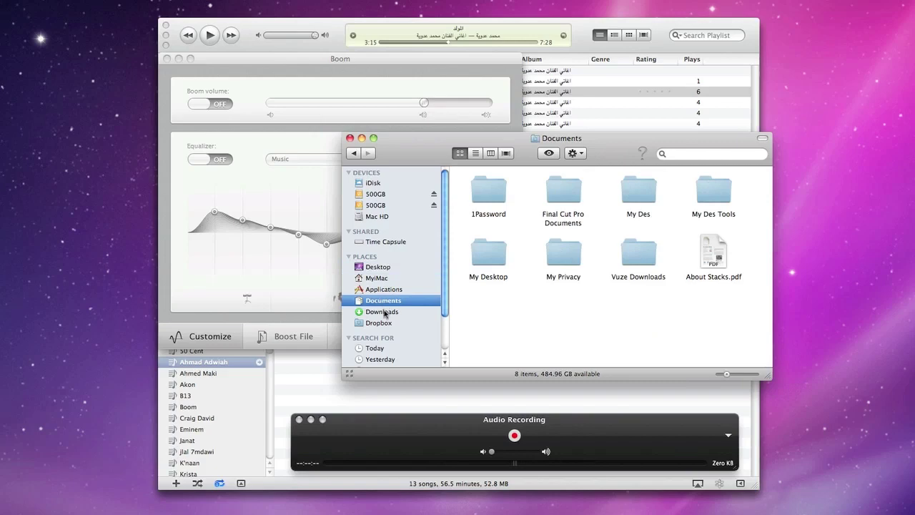
pyautogui.click(386, 278)
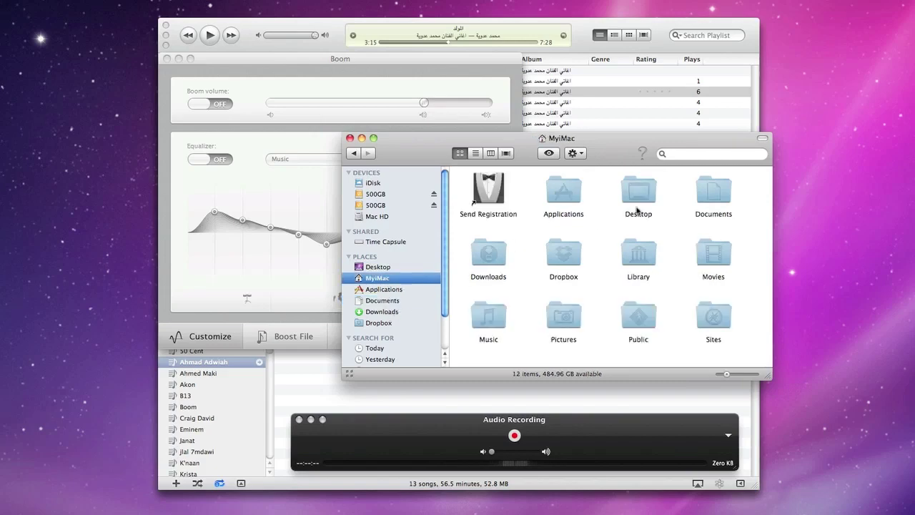
pyautogui.doubleClick(488, 317)
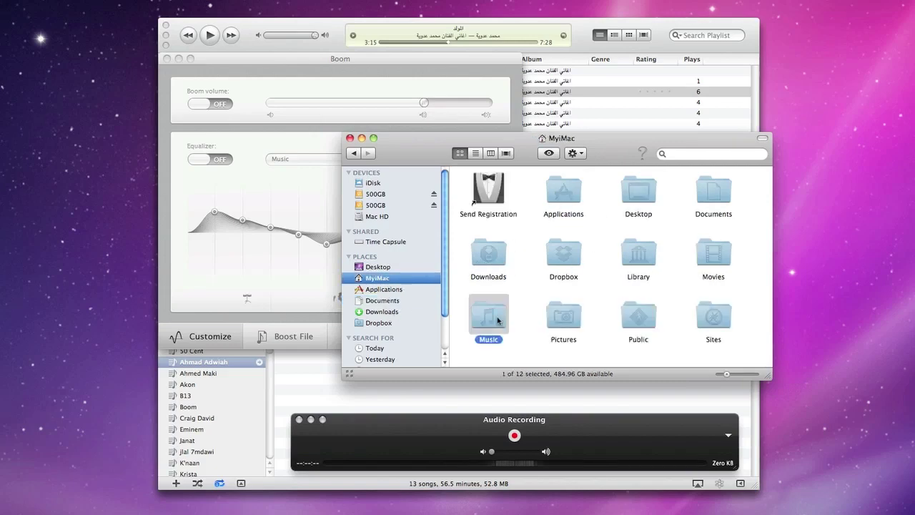
pyautogui.doubleClick(486, 190)
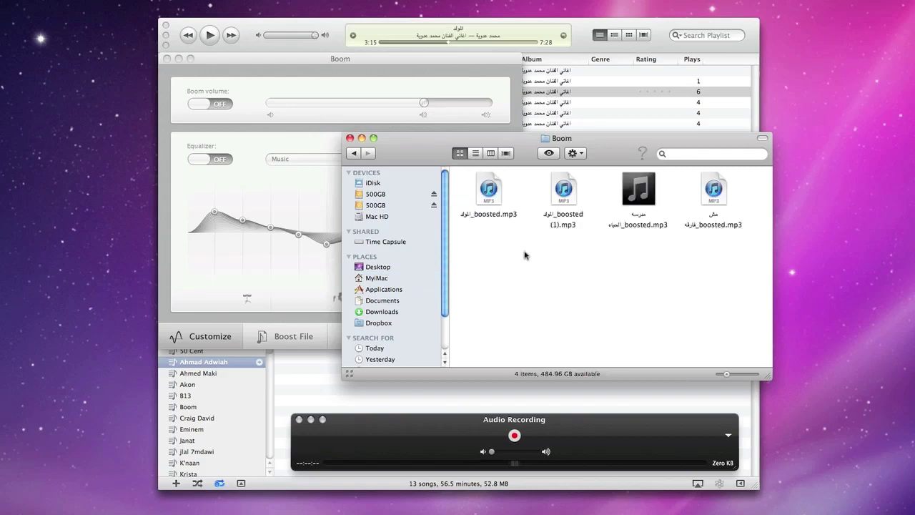
# Switch to iTunes, play the twelfth song of the playlist briefly and pause it
pyautogui.click(626, 127)
pyautogui.doubleClick(323, 189)
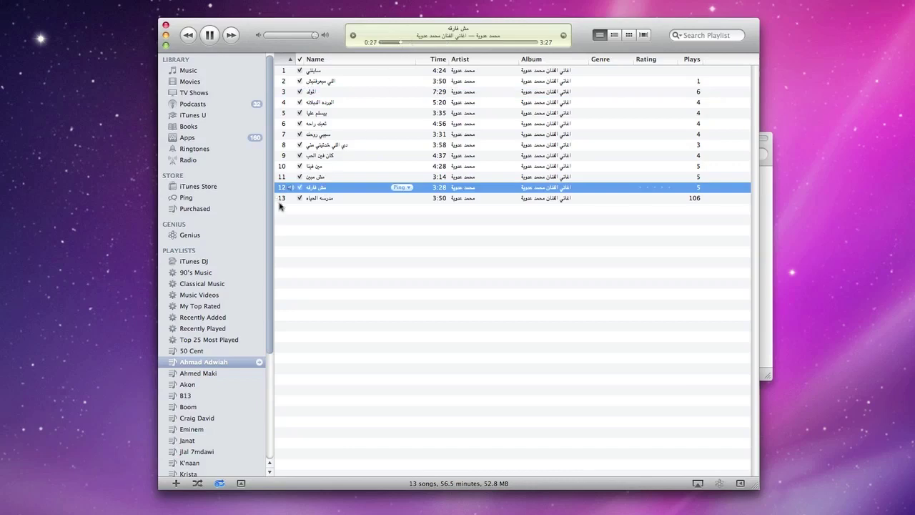
pyautogui.press('space')
# Bring the Boom folder window to the front and move it down below the iTunes song list
pyautogui.click(764, 302)
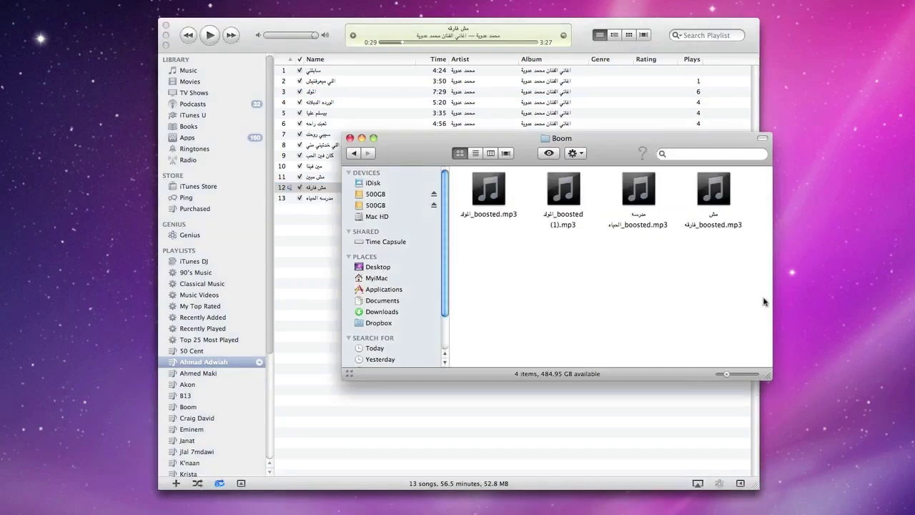
pyautogui.moveTo(641, 145); pyautogui.dragTo(566, 215)
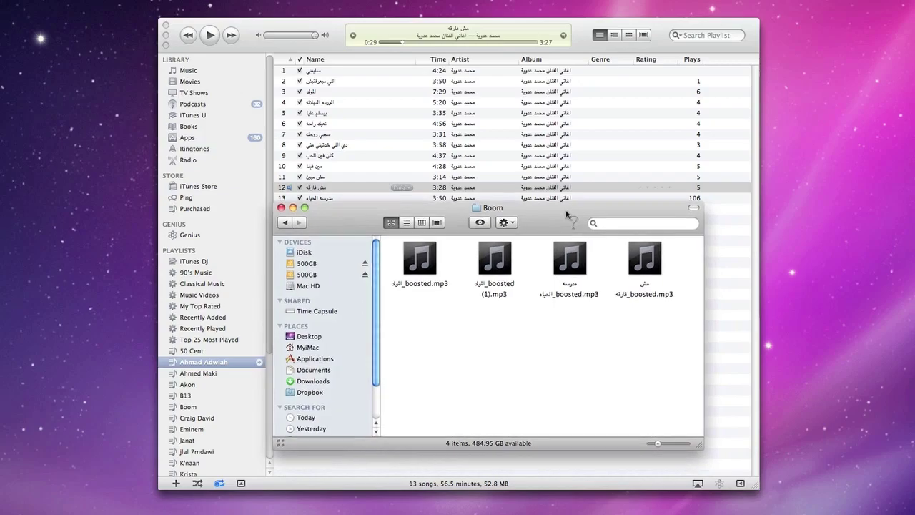
pyautogui.press('F9')
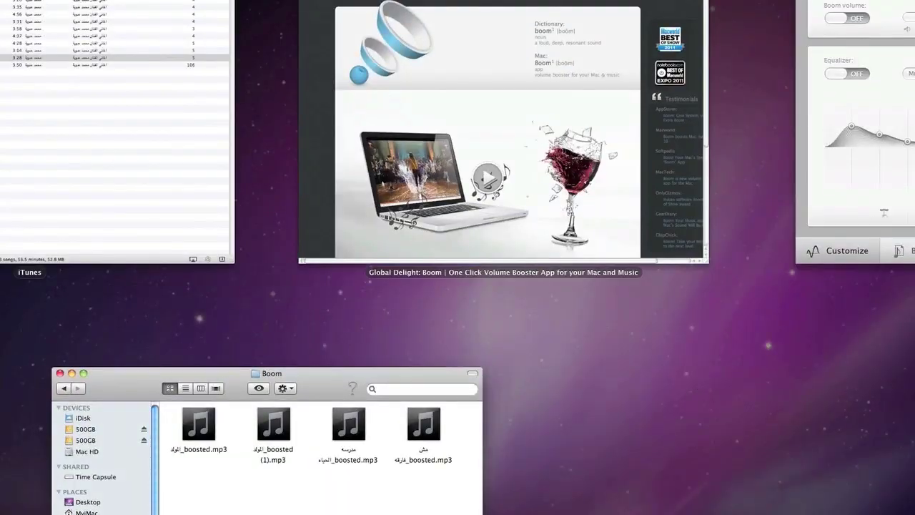
pyautogui.press('F9')
# Reveal the twelfth song's original file in Finder and move that window up, clear of the boosted file
pyautogui.click(316, 185)
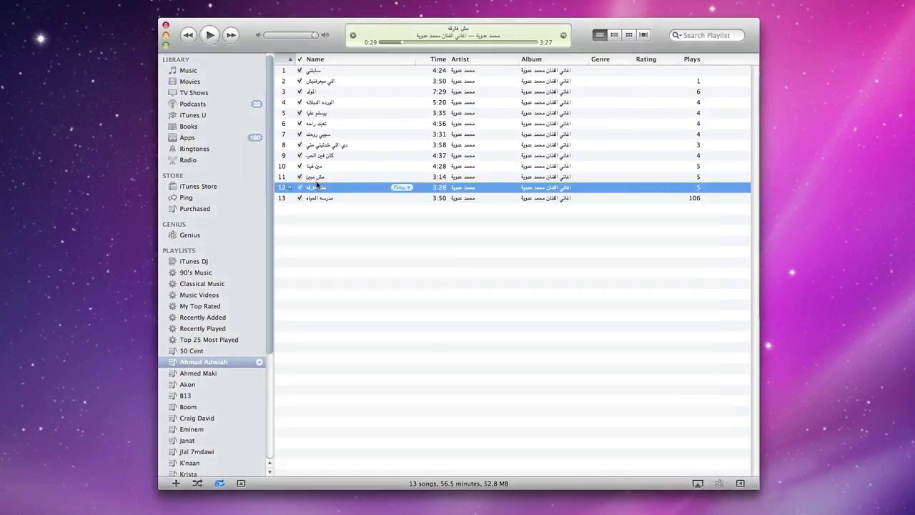
pyautogui.rightClick(320, 188)
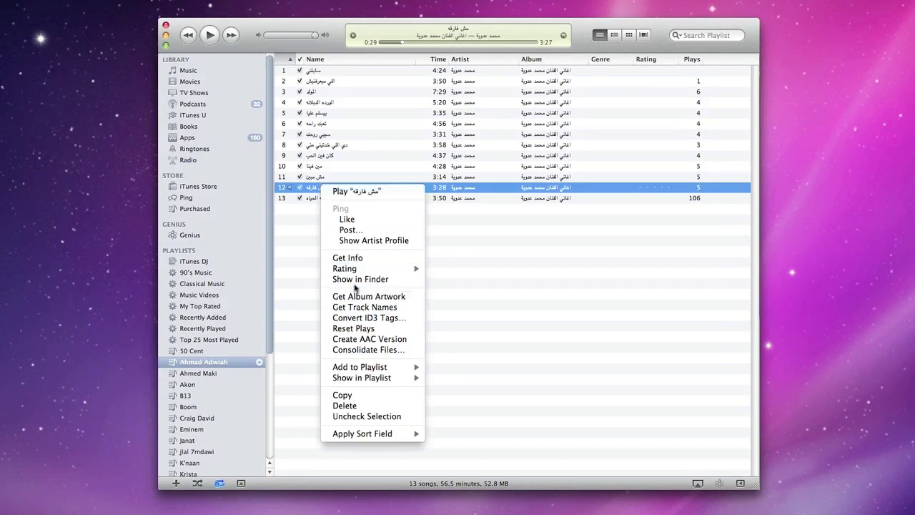
pyautogui.click(414, 280)
pyautogui.moveTo(488, 218); pyautogui.dragTo(460, 75)
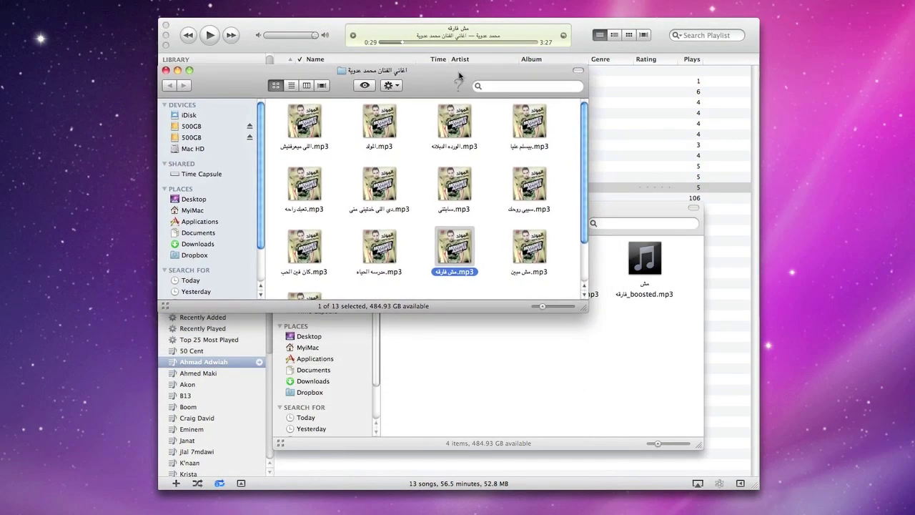
# Bring up the Audio Recording window and preview the original MP3 with Quick Look, skipping to a later part to check its input level
pyautogui.press('F9')
pyautogui.click(600, 364)
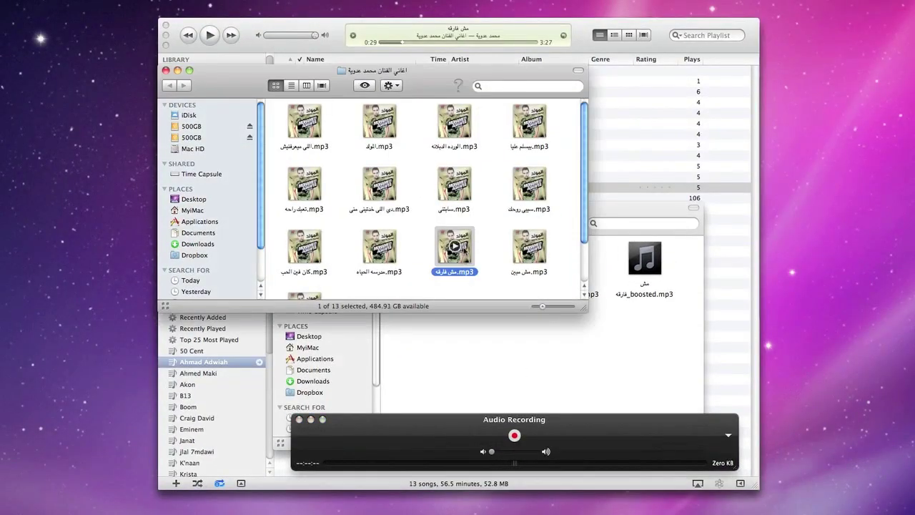
pyautogui.press('space')
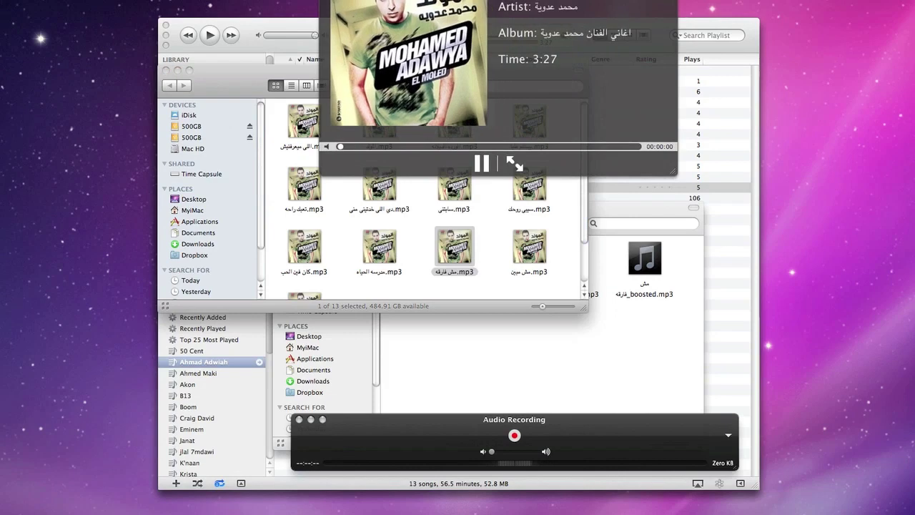
pyautogui.moveTo(434, 57); pyautogui.dragTo(421, 77)
pyautogui.click(411, 275)
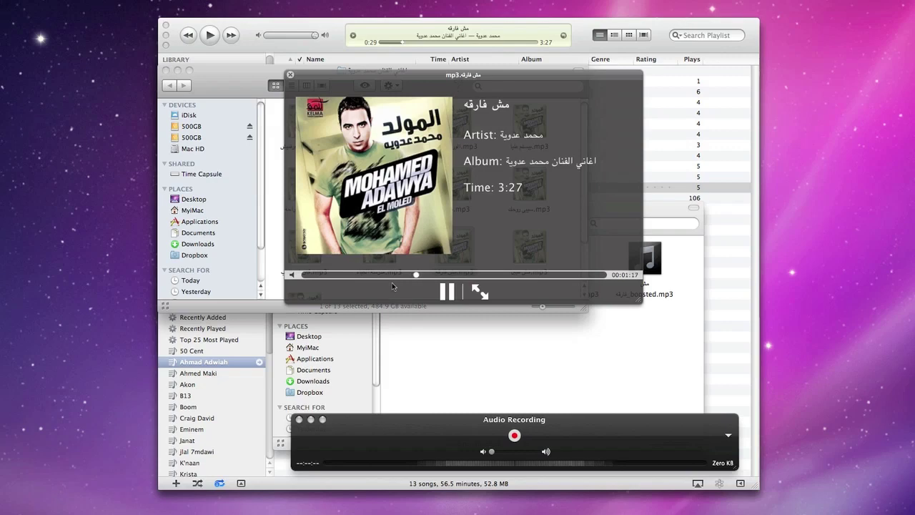
pyautogui.press('space')
# Preview the boosted version of the same song from the Boom folder with Quick Look, skipping to a similar later part
pyautogui.click(589, 327)
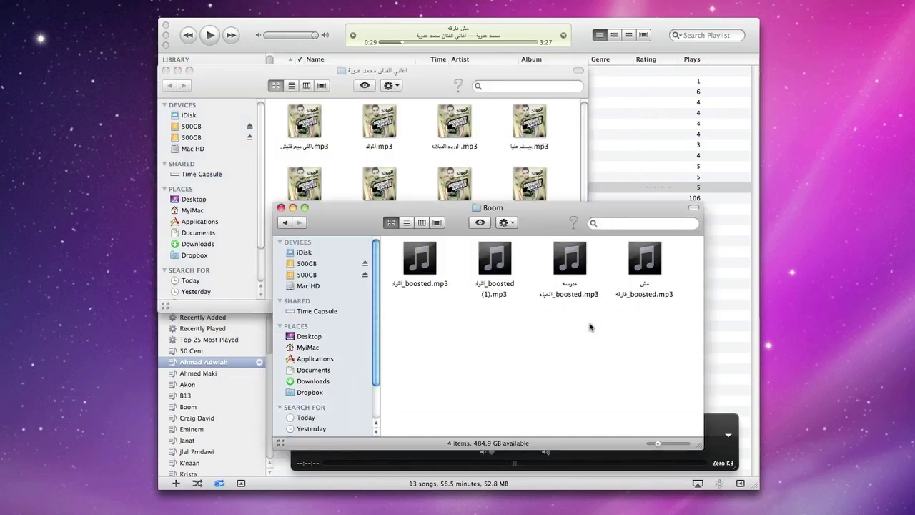
pyautogui.click(628, 279)
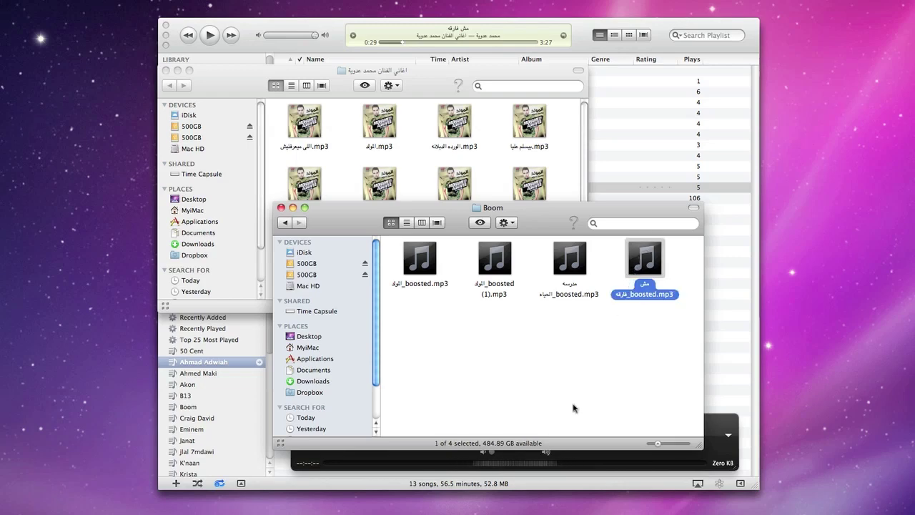
pyautogui.click(607, 460)
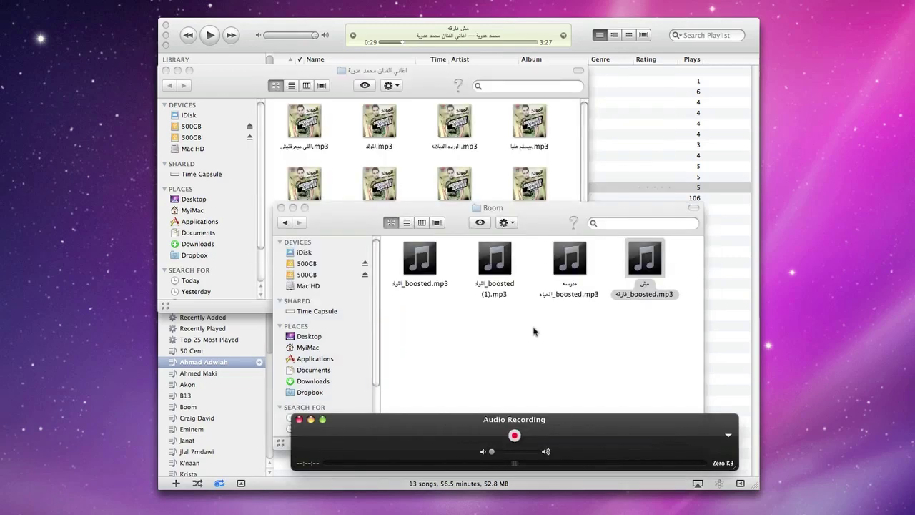
pyautogui.press('space')
pyautogui.click(631, 263)
pyautogui.press('space')
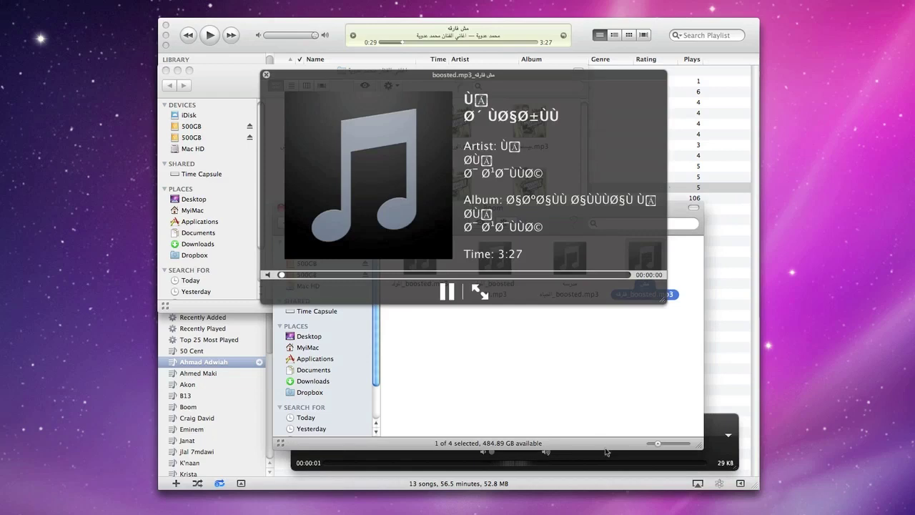
pyautogui.click(400, 275)
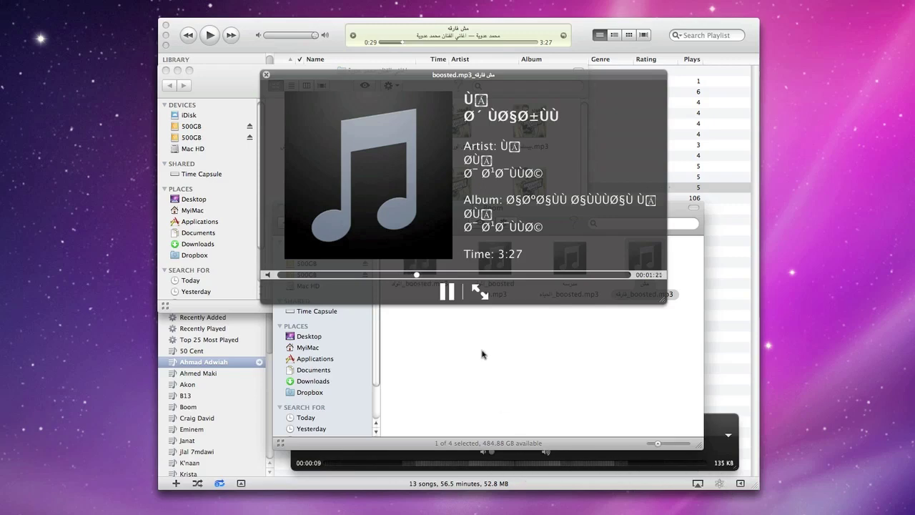
pyautogui.press('space')
# Close the Boom folder and original song folder windows and stop the running audio recording
pyautogui.click(539, 368)
pyautogui.press('super+w')
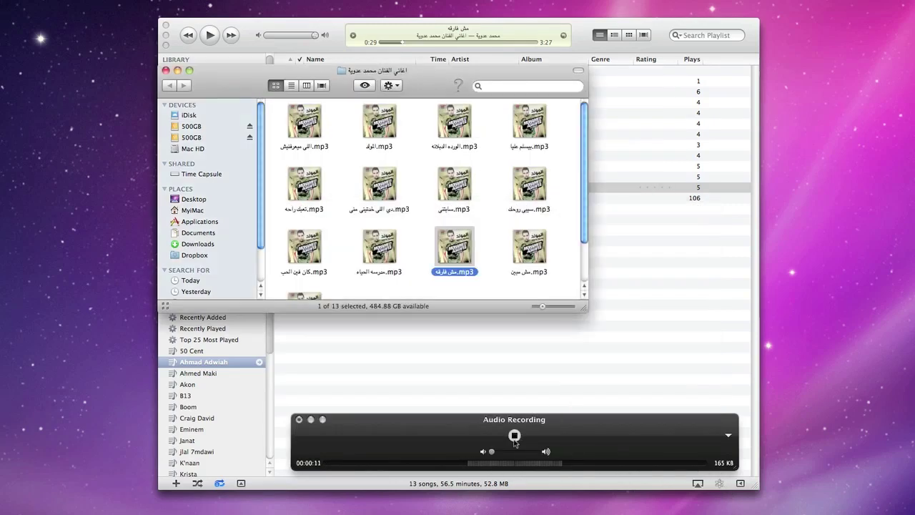
pyautogui.click(514, 436)
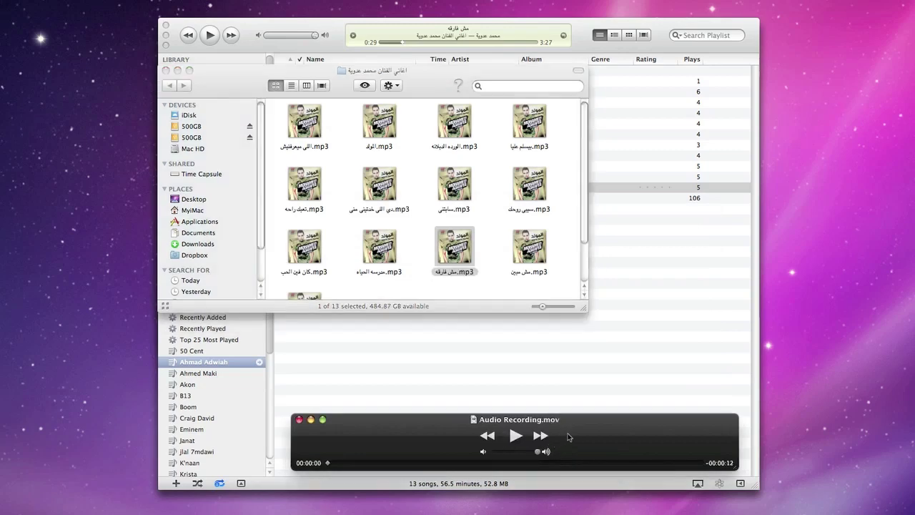
pyautogui.click(457, 269)
pyautogui.press('super+w')
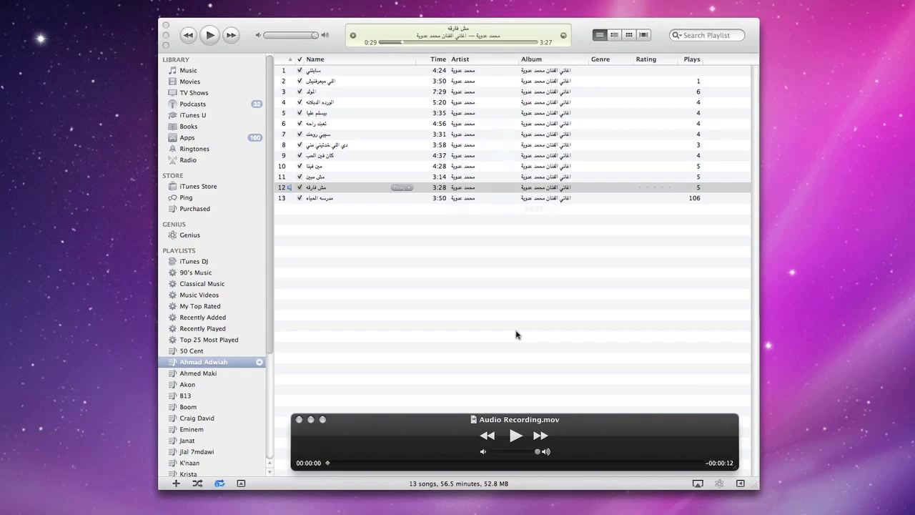
# Raise the system volume through Boom's boost range up to the maximum level
pyautogui.press('XF86AudioRaiseVolume')
pyautogui.press('XF86AudioRaiseVolume')
pyautogui.press('XF86AudioRaiseVolume')
pyautogui.press('XF86AudioRaiseVolume')
pyautogui.press('XF86AudioRaiseVolume')
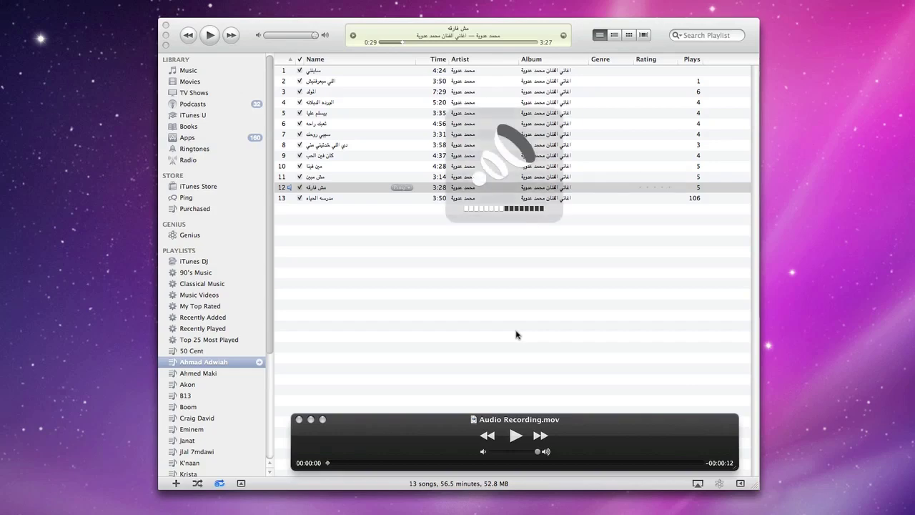
pyautogui.press('XF86AudioRaiseVolume')
pyautogui.press('XF86AudioRaiseVolume')
pyautogui.press('XF86AudioRaiseVolume')
pyautogui.press('XF86AudioRaiseVolume')
pyautogui.press('XF86AudioRaiseVolume')
pyautogui.press('XF86AudioRaiseVolume')
pyautogui.press('XF86AudioRaiseVolume')
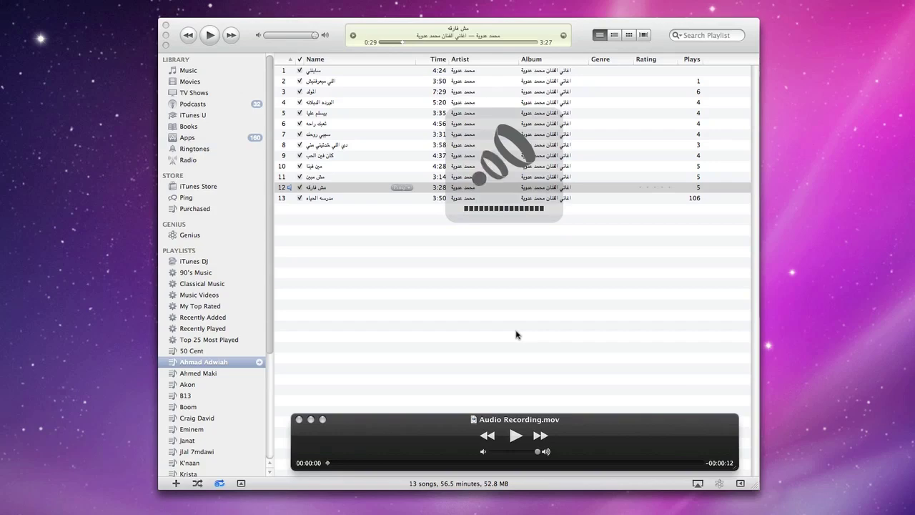